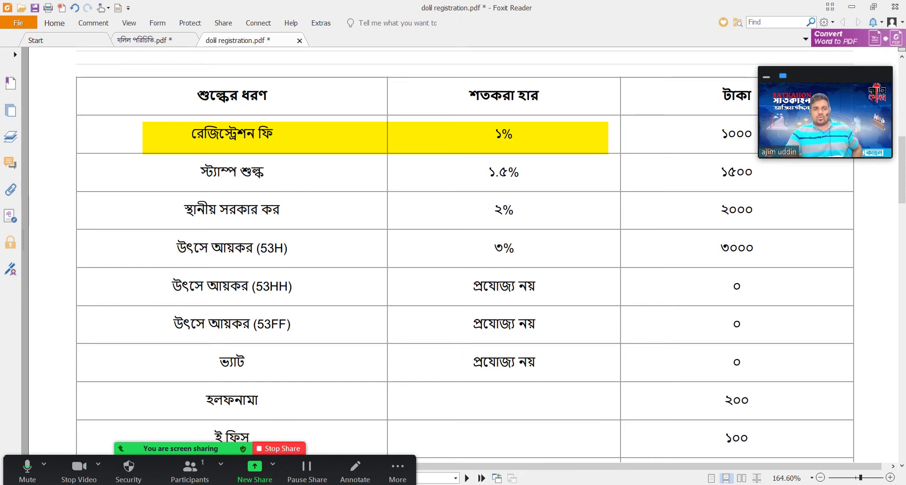
Highlight the name and percentage cells of the স্ট্যাম্প শুল্ক and স্থানীয় সরকার কর rows with the Area Highlight tool.
{"action": "left_click", "coordinate": [118, 8]}
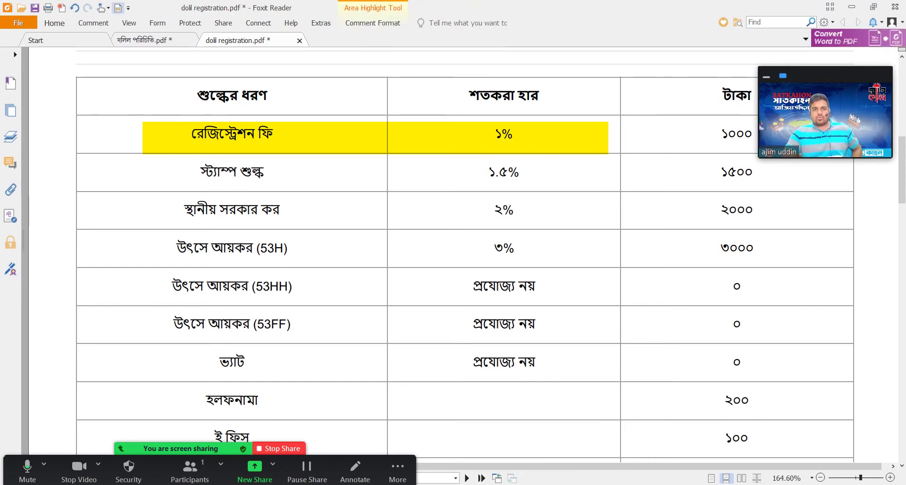
{"action": "left_click_drag", "start_coordinate": [109, 158], "coordinate": [603, 187]}
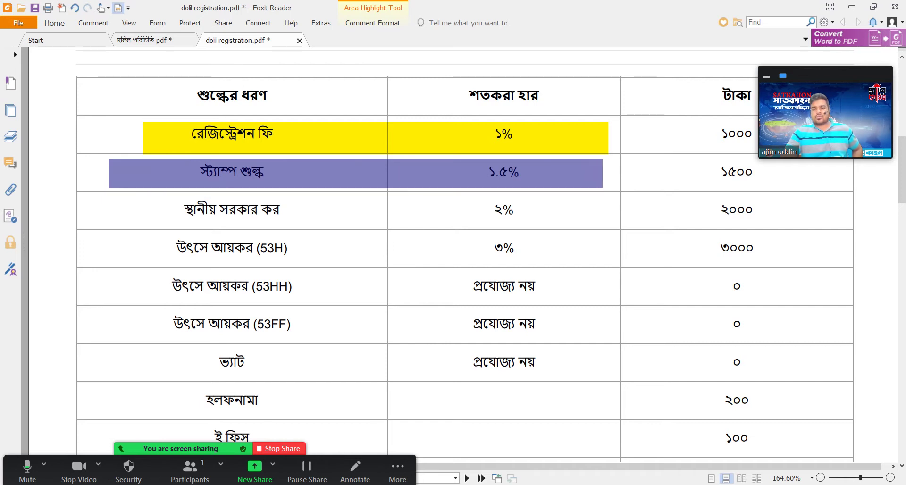
{"action": "key", "text": "Escape"}
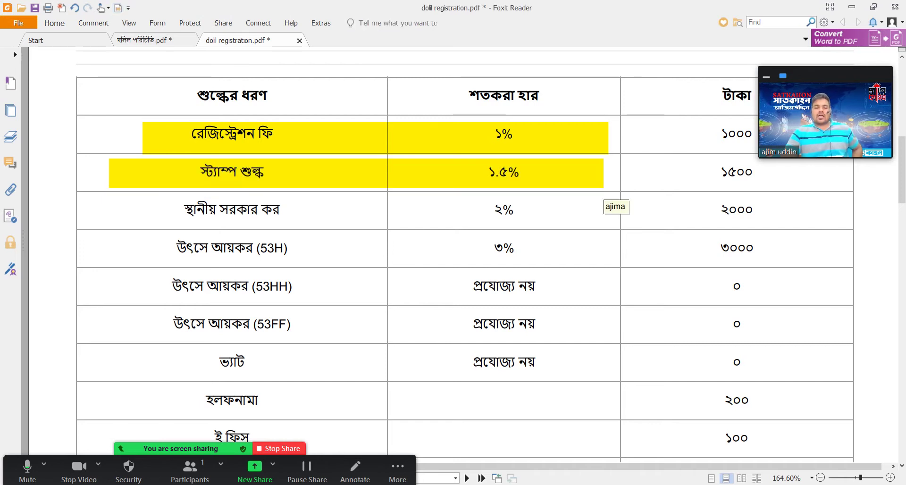
{"action": "left_click", "coordinate": [118, 8]}
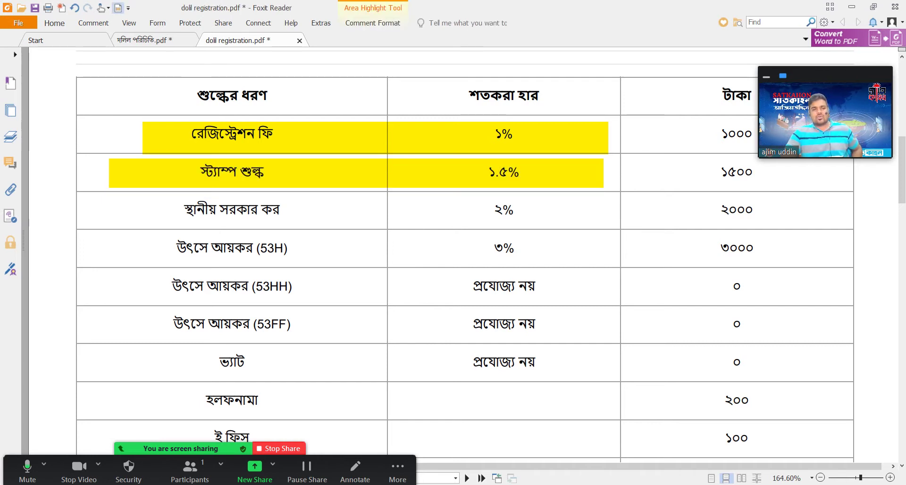
{"action": "left_click_drag", "start_coordinate": [147, 194], "coordinate": [559, 223]}
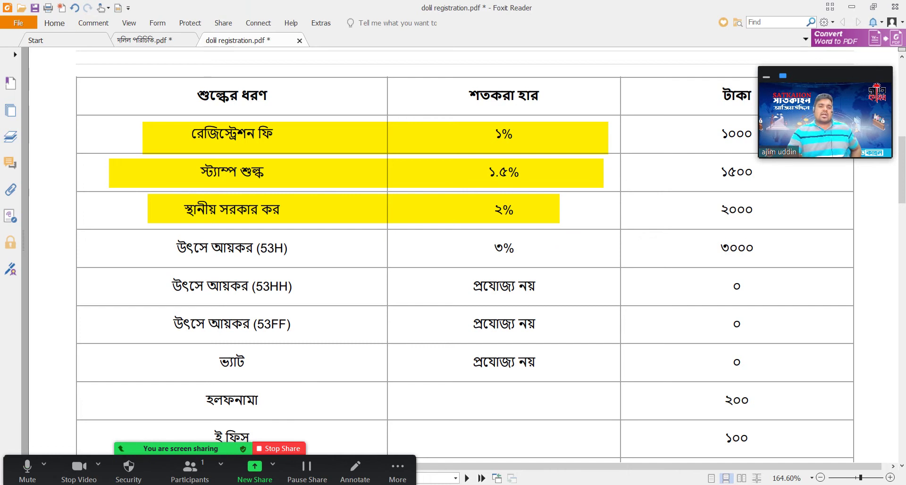
Highlight the name and rate cells of the three উৎসে আয়কর rows: 53H, 53HH and 53FF.
{"action": "left_click", "coordinate": [118, 7]}
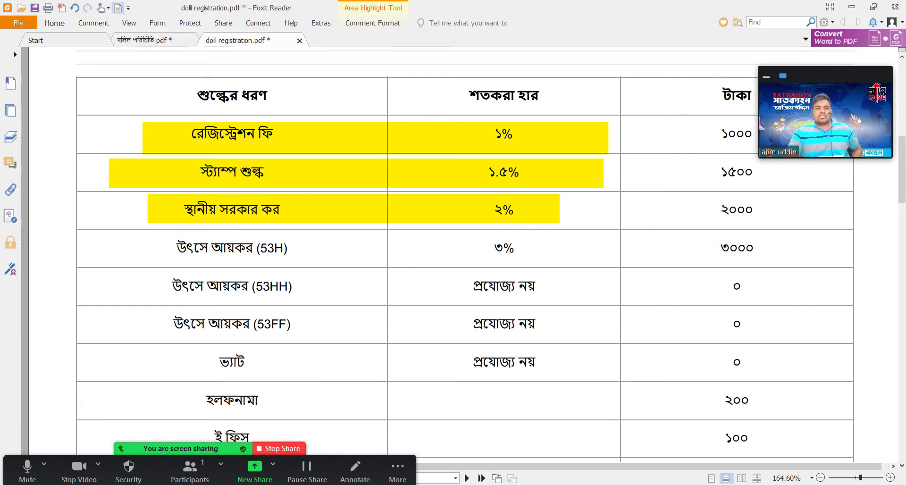
{"action": "left_click_drag", "start_coordinate": [109, 236], "coordinate": [553, 260]}
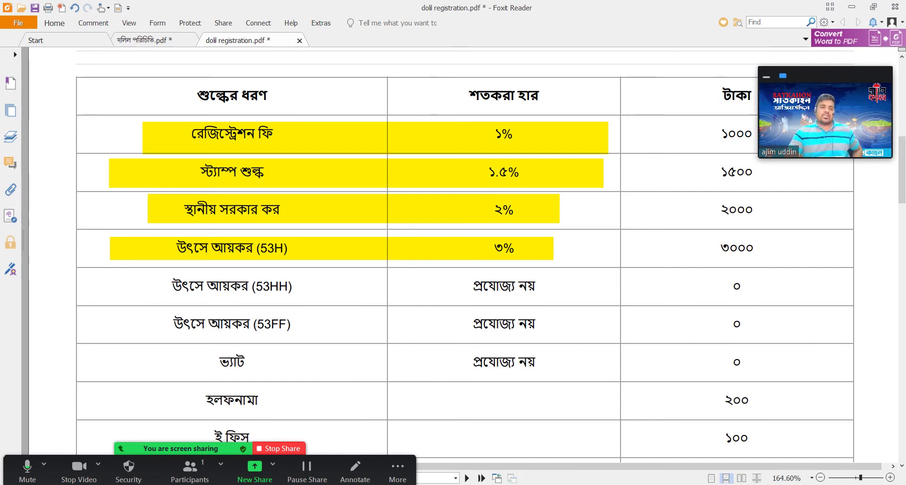
{"action": "left_click", "coordinate": [117, 8]}
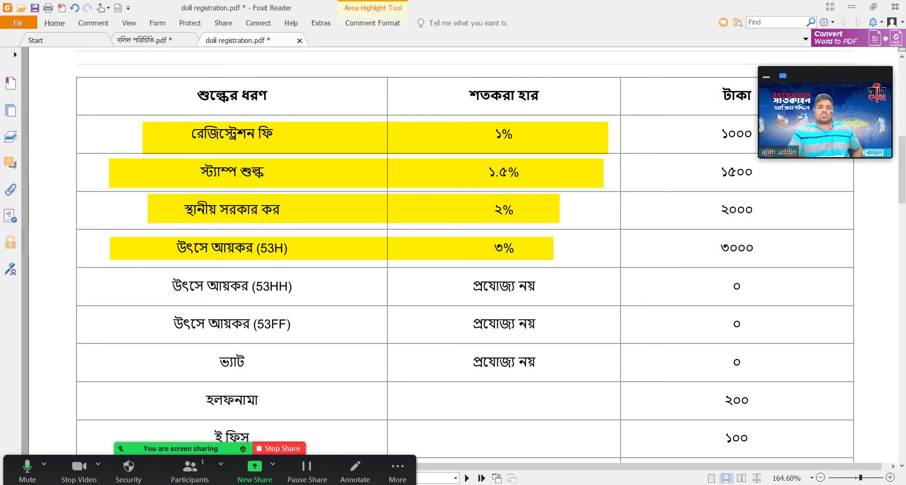
{"action": "left_click_drag", "start_coordinate": [128, 273], "coordinate": [551, 301]}
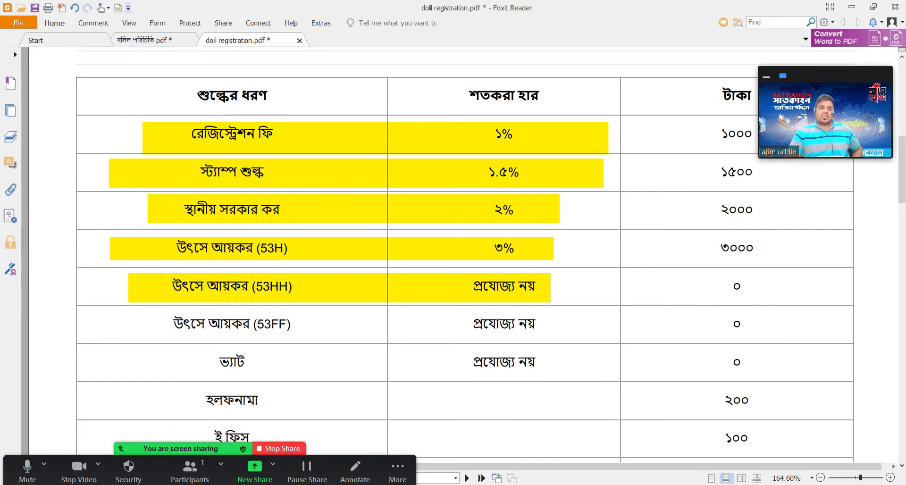
{"action": "left_click", "coordinate": [117, 7]}
{"action": "left_click_drag", "start_coordinate": [155, 312], "coordinate": [575, 339]}
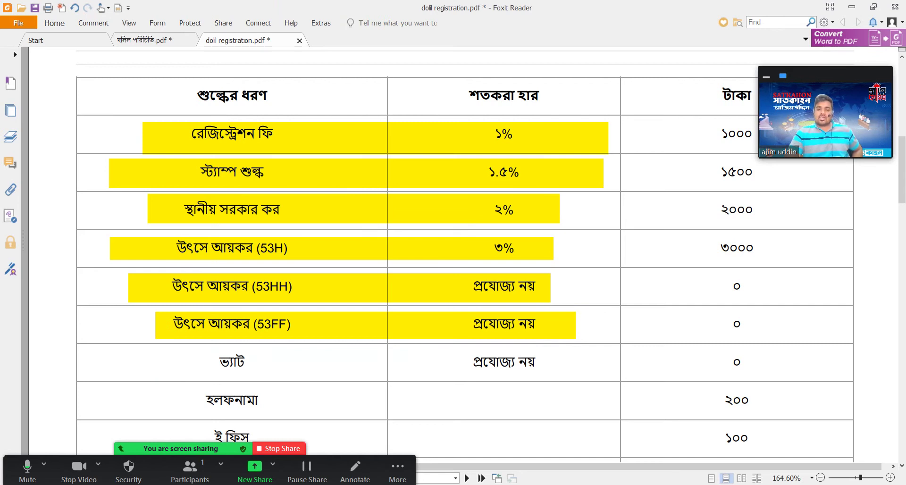
Highlight the name and rate cells of the ভ্যাট row.
{"action": "scroll", "coordinate": [491, 253], "scroll_direction": "down", "scroll_amount": 2}
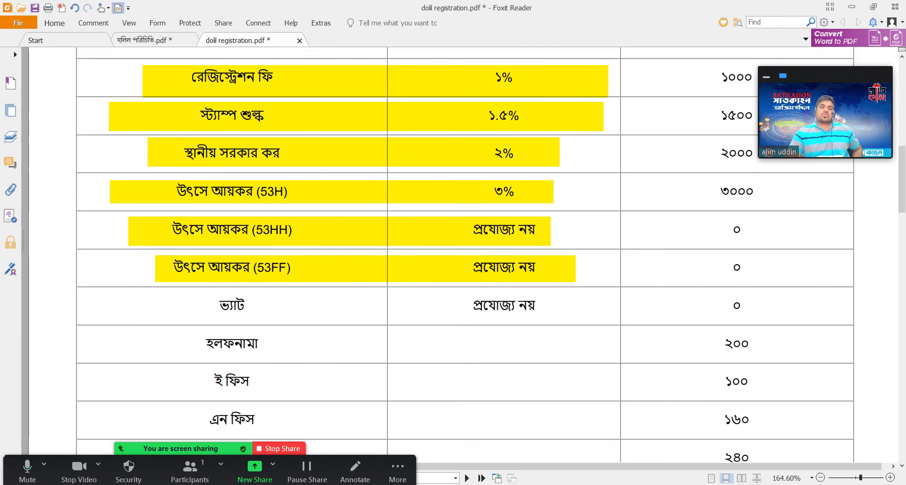
{"action": "left_click", "coordinate": [118, 8]}
{"action": "left_click_drag", "start_coordinate": [167, 291], "coordinate": [571, 319]}
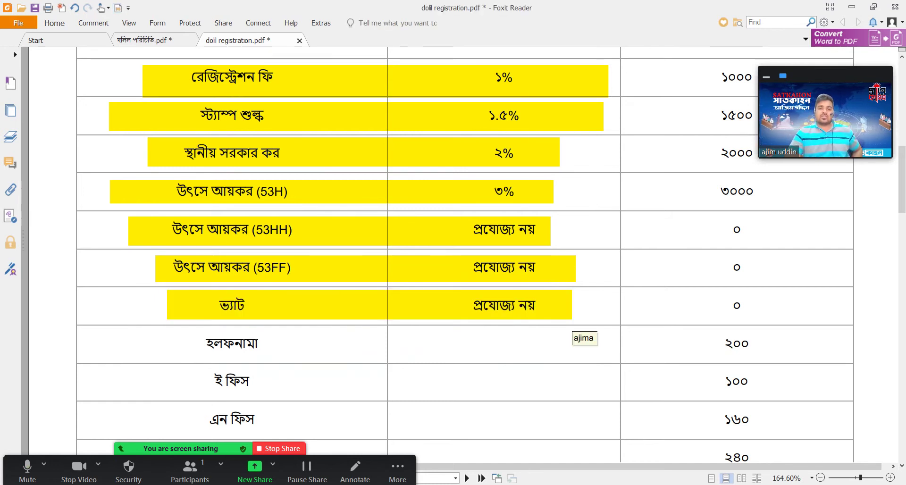
Point out the highlighted ভ্যাট, 53FF and 53HH rows by selecting each highlight in turn.
{"action": "left_click", "coordinate": [369, 304]}
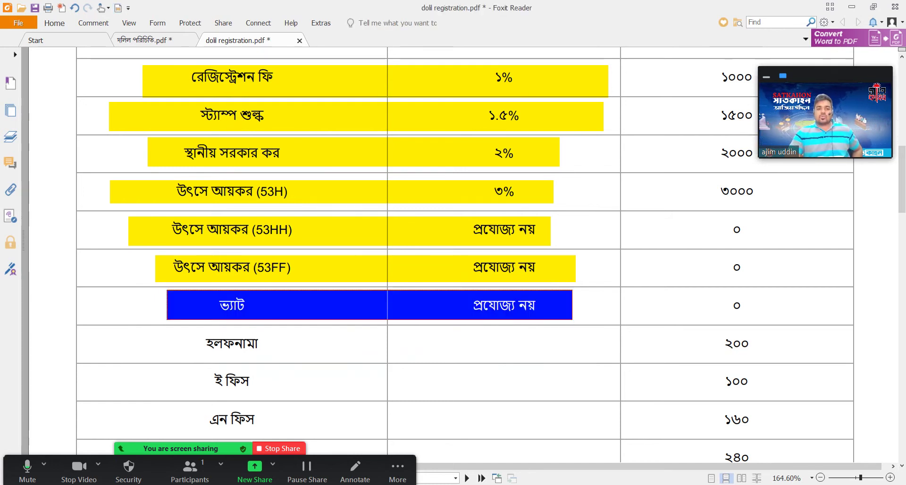
{"action": "left_click", "coordinate": [365, 269]}
{"action": "left_click", "coordinate": [339, 230]}
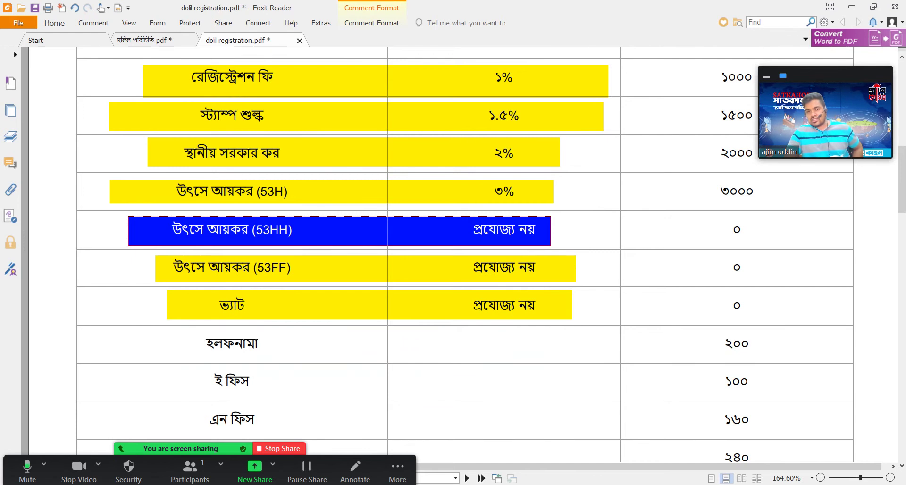
Highlight the block of fixed-fee rows from হলফনামা to কোর্ট ফি as one area, including their amounts.
{"action": "scroll", "coordinate": [465, 255], "scroll_direction": "down", "scroll_amount": 2}
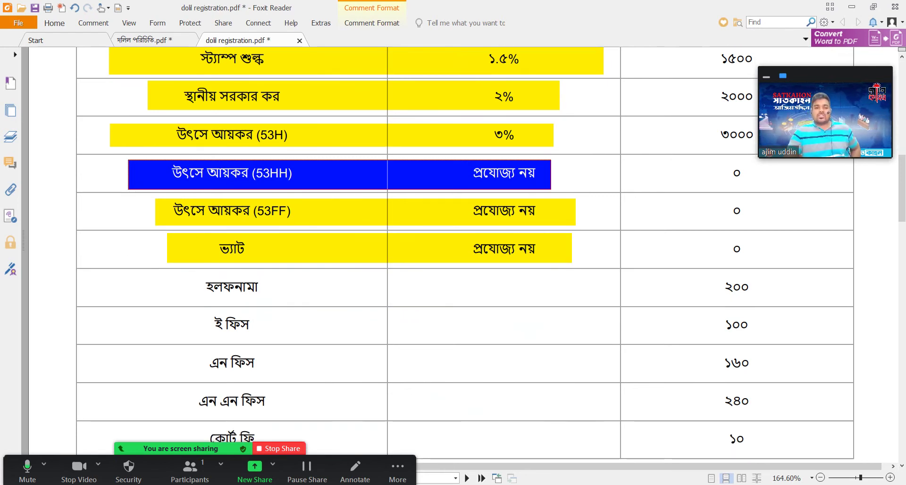
{"action": "scroll", "coordinate": [465, 255], "scroll_direction": "down", "scroll_amount": 1}
{"action": "left_click", "coordinate": [118, 8]}
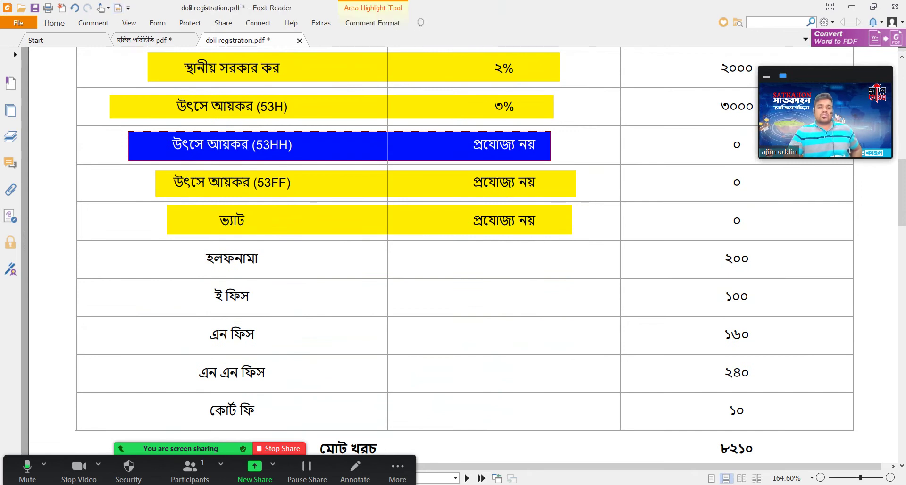
{"action": "left_click_drag", "start_coordinate": [154, 248], "coordinate": [803, 348]}
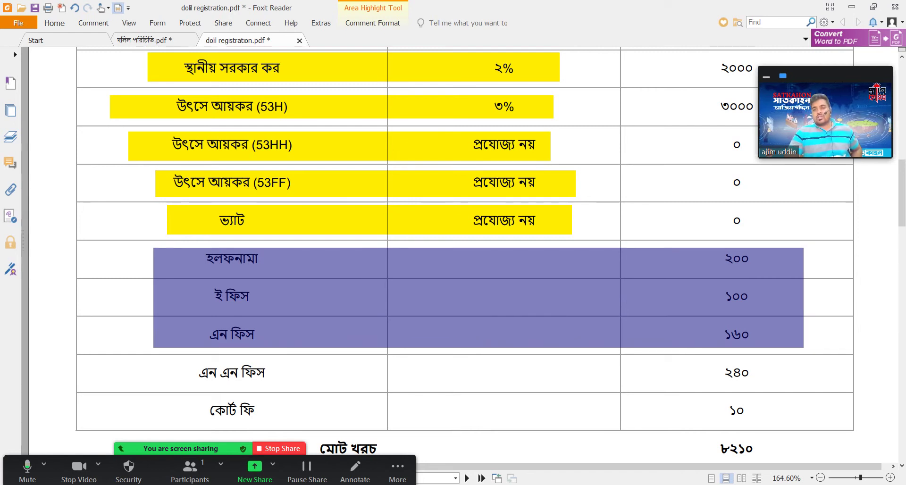
{"action": "left_click_drag", "start_coordinate": [803, 348], "coordinate": [803, 385]}
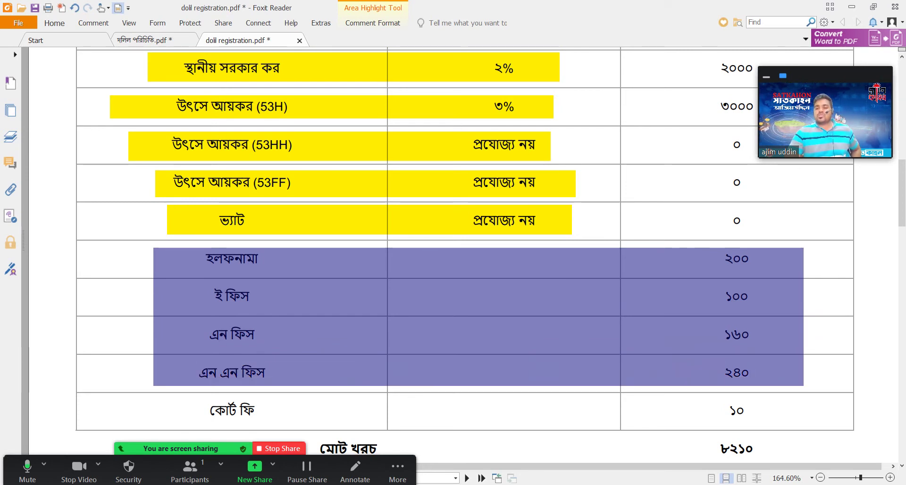
{"action": "left_click_drag", "start_coordinate": [803, 386], "coordinate": [804, 425]}
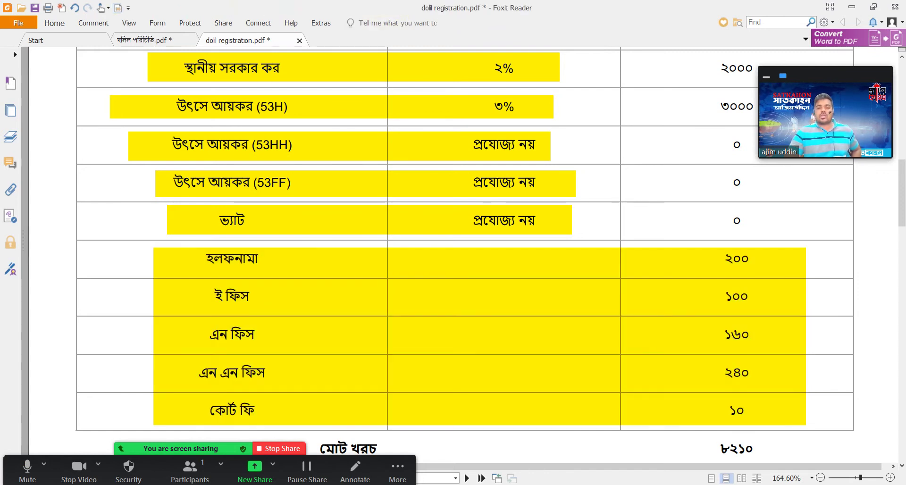
Review the fee table row by row, selecting the highlights from রেজিস্ট্রেশন ফি to the fixed-fee block, and examine the মোট খরচ line.
{"action": "left_click", "coordinate": [479, 336]}
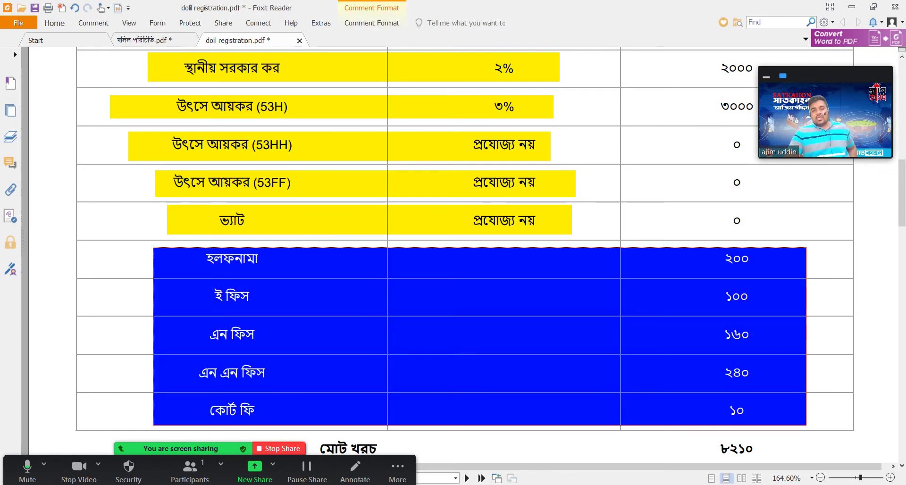
{"action": "scroll", "coordinate": [479, 250], "scroll_direction": "down", "scroll_amount": 2}
{"action": "scroll", "coordinate": [465, 243], "scroll_direction": "up", "scroll_amount": 4}
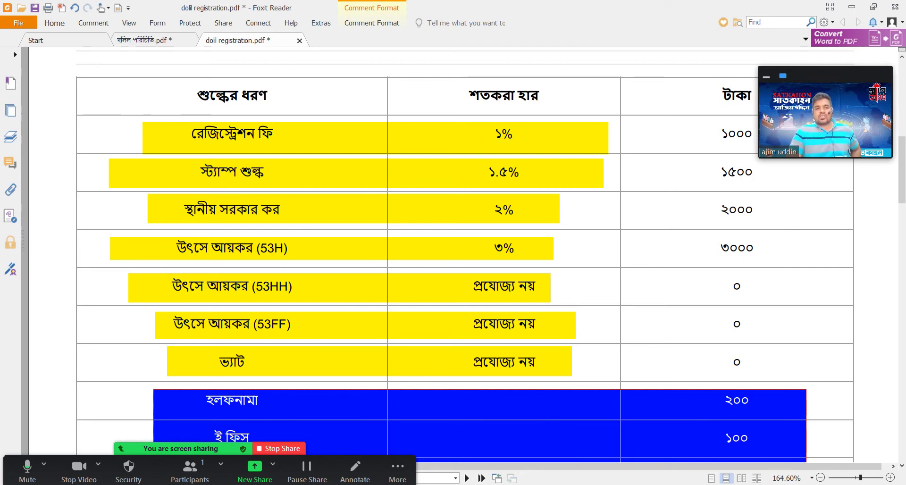
{"action": "left_click", "coordinate": [375, 137]}
{"action": "left_click", "coordinate": [356, 173]}
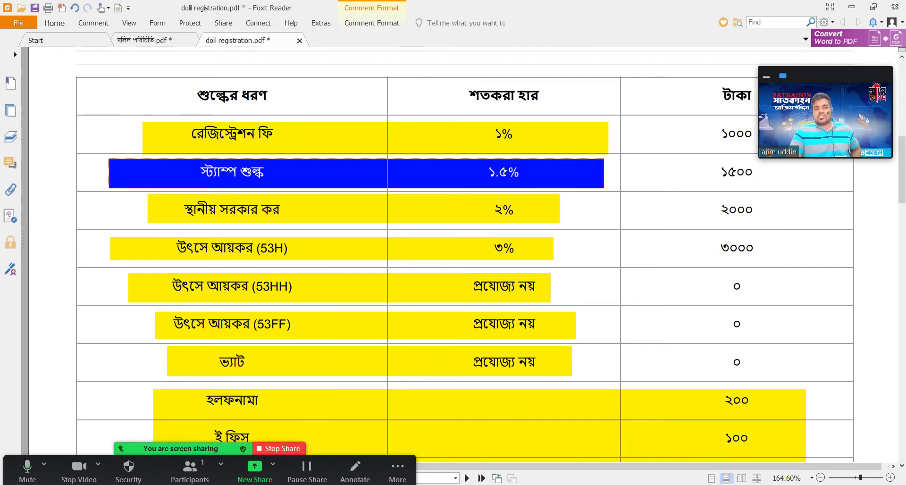
{"action": "left_click", "coordinate": [354, 209]}
{"action": "left_click", "coordinate": [354, 248]}
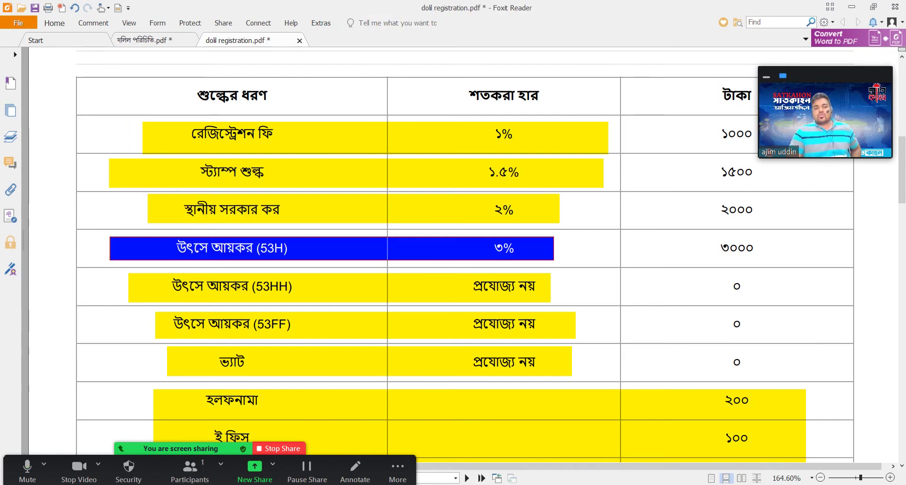
{"action": "left_click", "coordinate": [353, 286]}
{"action": "left_click", "coordinate": [353, 324]}
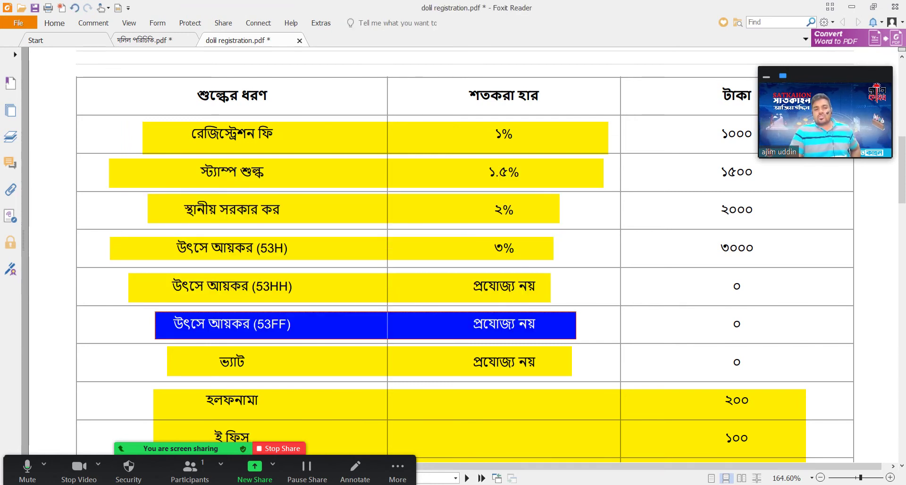
{"action": "scroll", "coordinate": [354, 324], "scroll_direction": "down", "scroll_amount": 1}
{"action": "left_click", "coordinate": [354, 305]}
{"action": "key", "text": "Tab"}
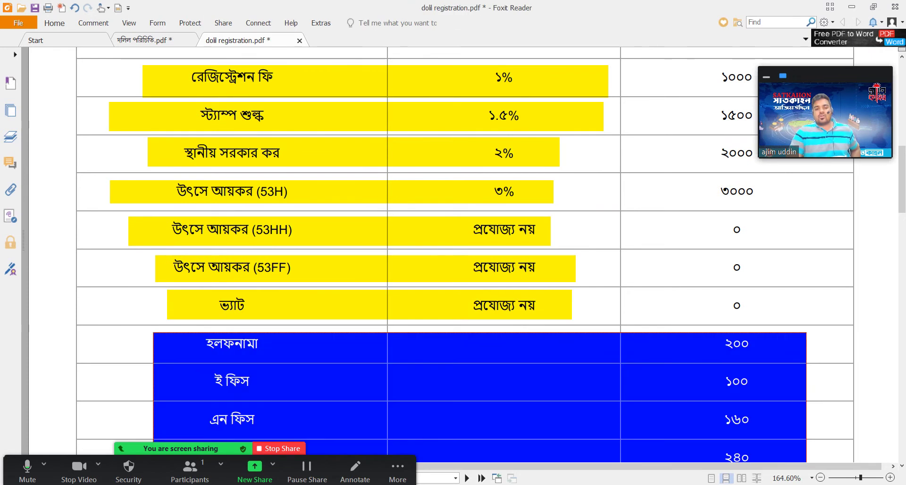
{"action": "scroll", "coordinate": [465, 255], "scroll_direction": "down", "scroll_amount": 2}
{"action": "scroll", "coordinate": [464, 255], "scroll_direction": "down", "scroll_amount": 1}
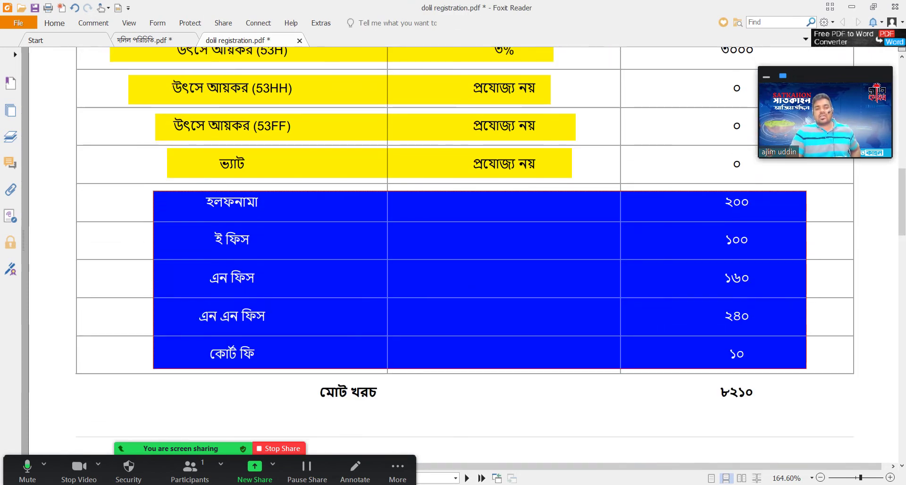
{"action": "scroll", "coordinate": [465, 255], "scroll_direction": "up", "scroll_amount": 2}
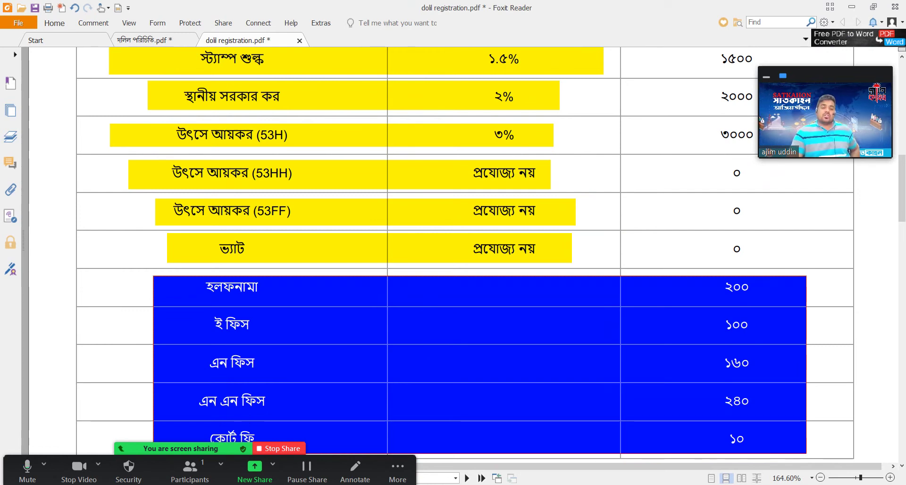
Switch to Chrome and open the দলিল.কম website from the Google search results.
{"action": "key", "text": "alt+Tab"}
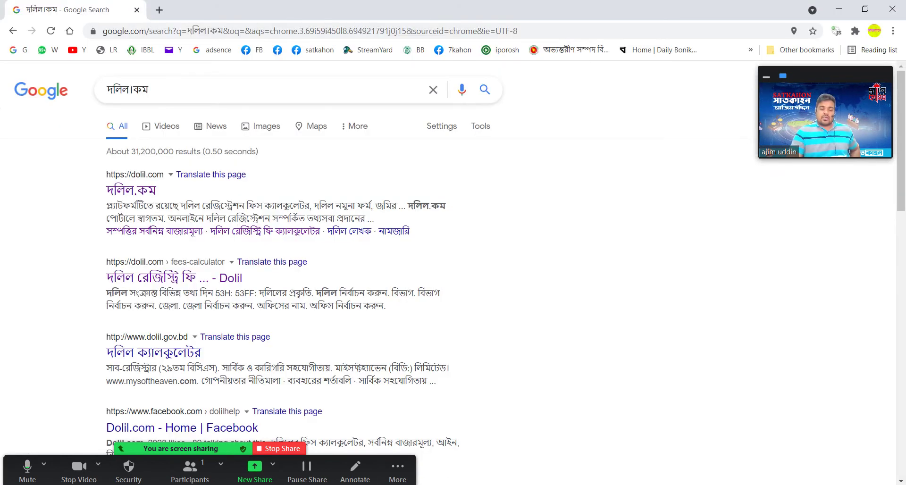
{"action": "key", "text": "alt+t"}
{"action": "left_click", "coordinate": [131, 190]}
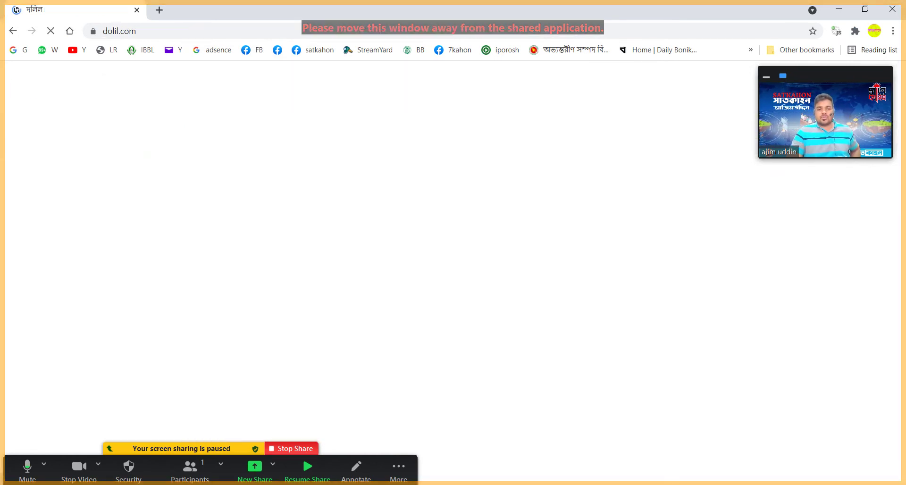
Stop the paused Zoom screen share and start a new one that shows the dolil.com browser window.
{"action": "left_click", "coordinate": [291, 448]}
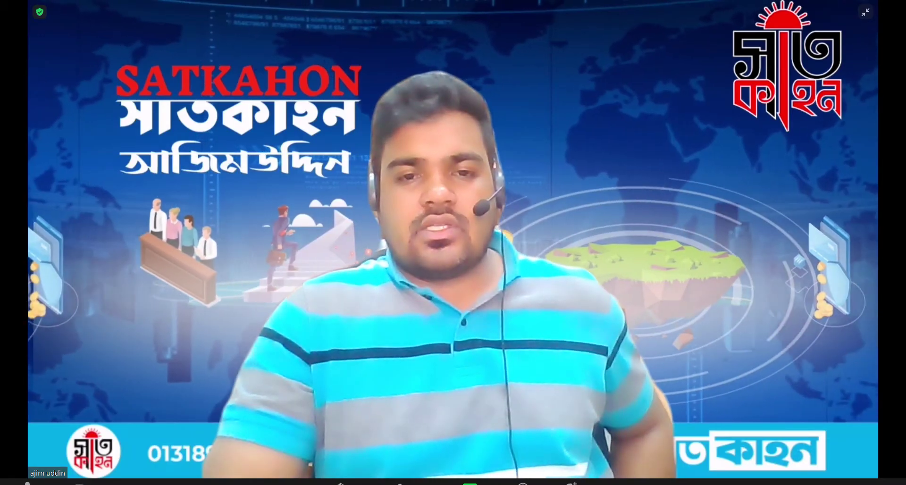
{"action": "left_click", "coordinate": [469, 482]}
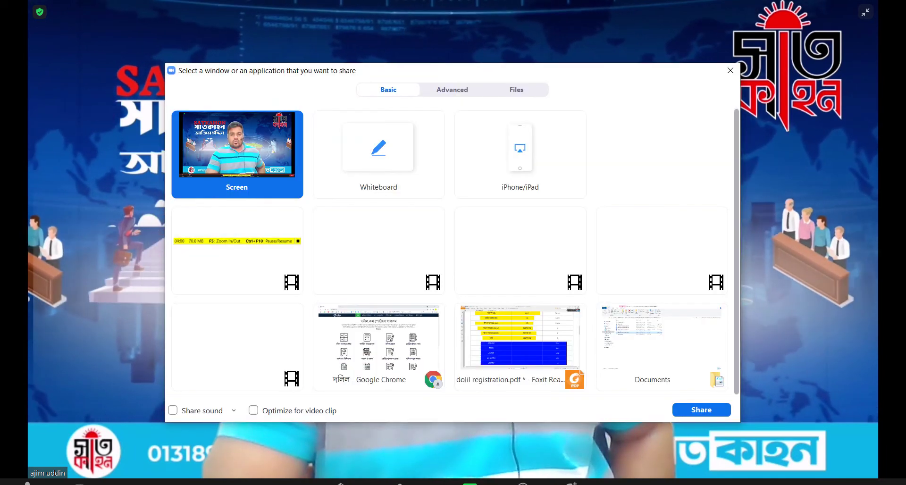
{"action": "key", "text": "Return"}
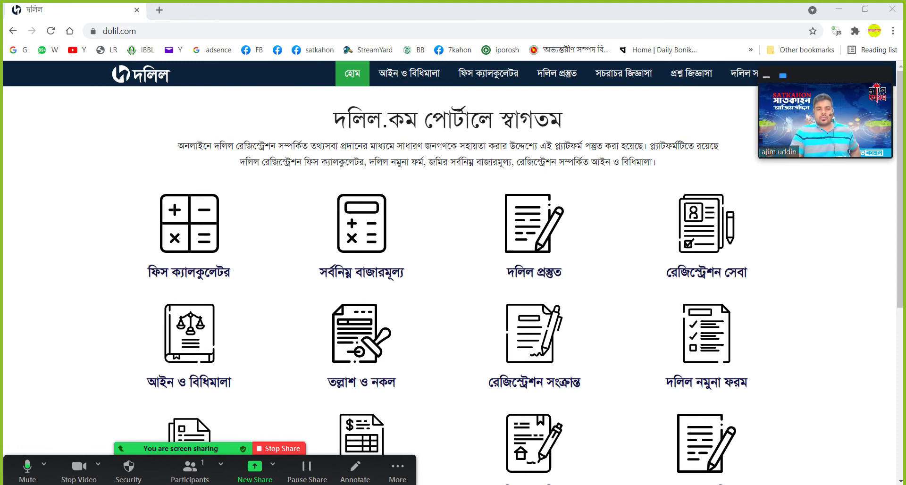
Open the ফিস ক্যালকুলেটর page and choose সাফ কবলা/বিক্রয় দলিল as the deed type.
{"action": "key", "text": "F5"}
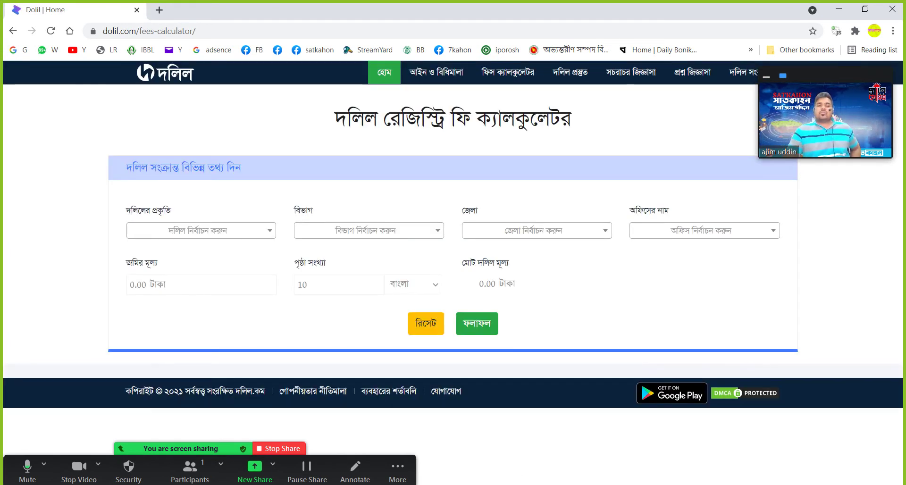
{"action": "left_click", "coordinate": [201, 230]}
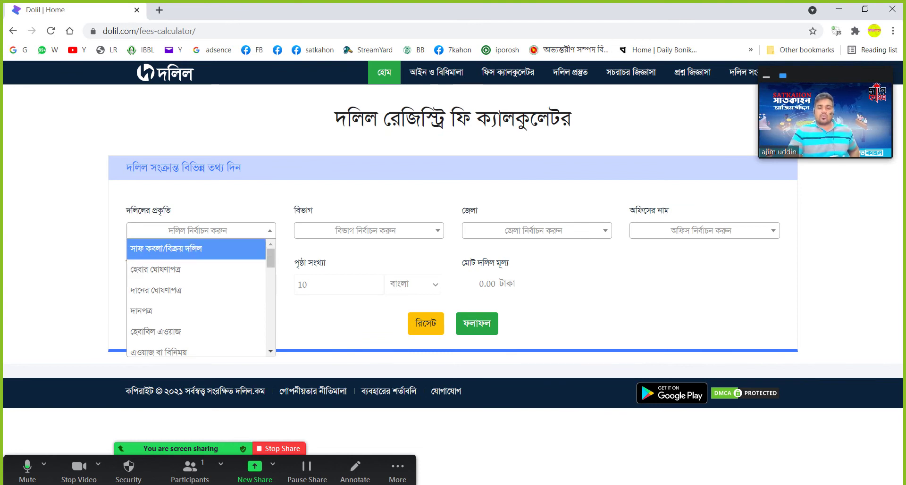
{"action": "left_click", "coordinate": [196, 249]}
Set the division (বিভাগ) of the sale deed to Rangpur - রংপুর.
{"action": "left_click", "coordinate": [369, 230]}
{"action": "scroll", "coordinate": [363, 275], "scroll_direction": "down", "scroll_amount": 1}
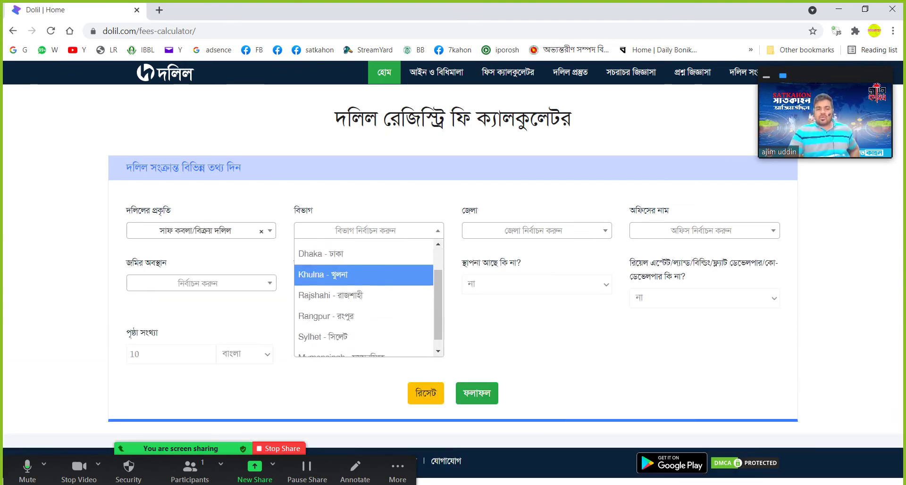
{"action": "scroll", "coordinate": [364, 305], "scroll_direction": "down", "scroll_amount": 1}
{"action": "left_click", "coordinate": [364, 304]}
Set the district to DINAJPUR - দিনাজপুর and the office to the বীরগঞ্জ, দিনাজপুর sub-registrar's office.
{"action": "left_click", "coordinate": [536, 230]}
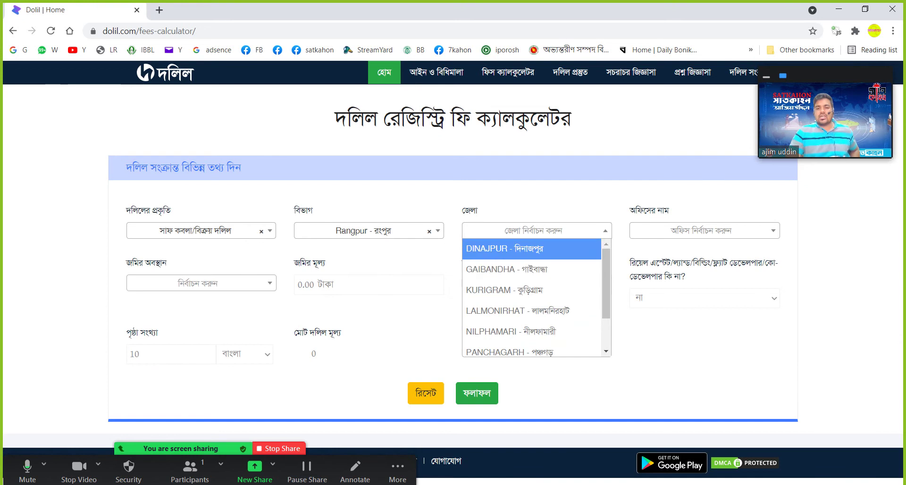
{"action": "left_click", "coordinate": [532, 249]}
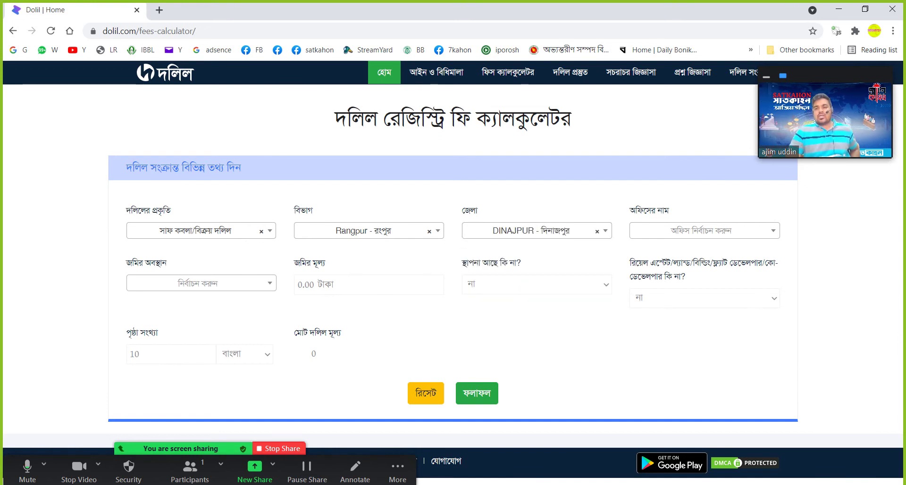
{"action": "left_click", "coordinate": [704, 230]}
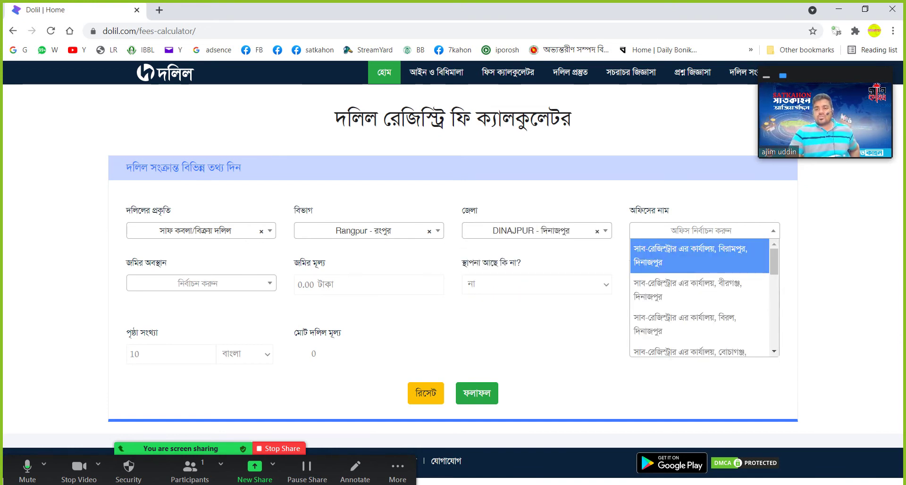
{"action": "left_click", "coordinate": [699, 289]}
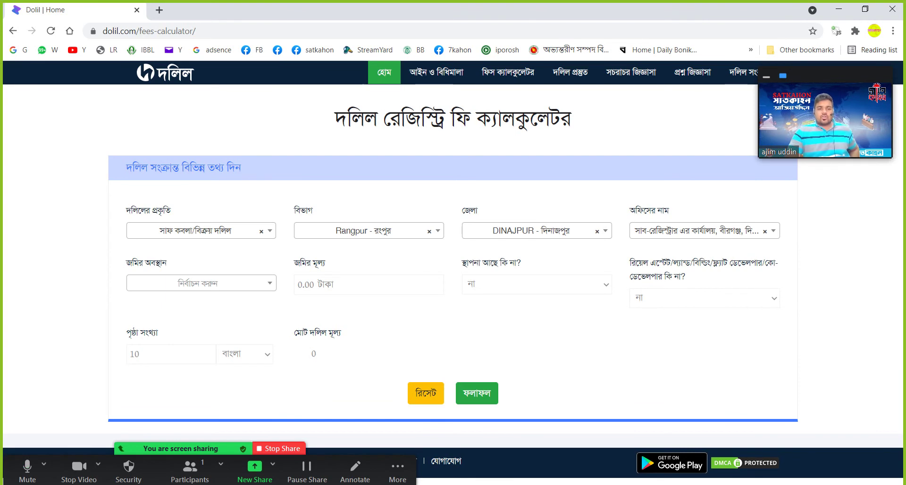
Calculate the fees for ইউনিয়ন অধিভুক্ত জমি as the land location with a land value (জমির মূল্য) of 100000 taka.
{"action": "left_click", "coordinate": [201, 283]}
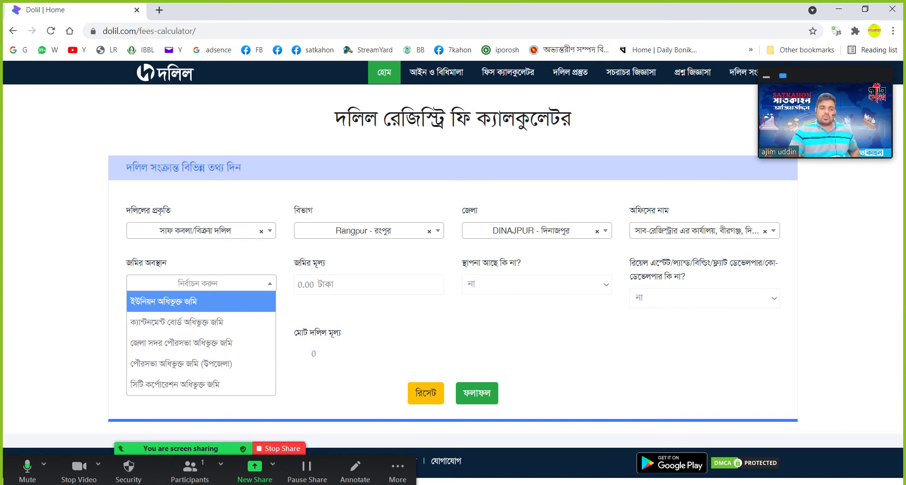
{"action": "key", "text": "Return"}
{"action": "key", "text": "Tab"}
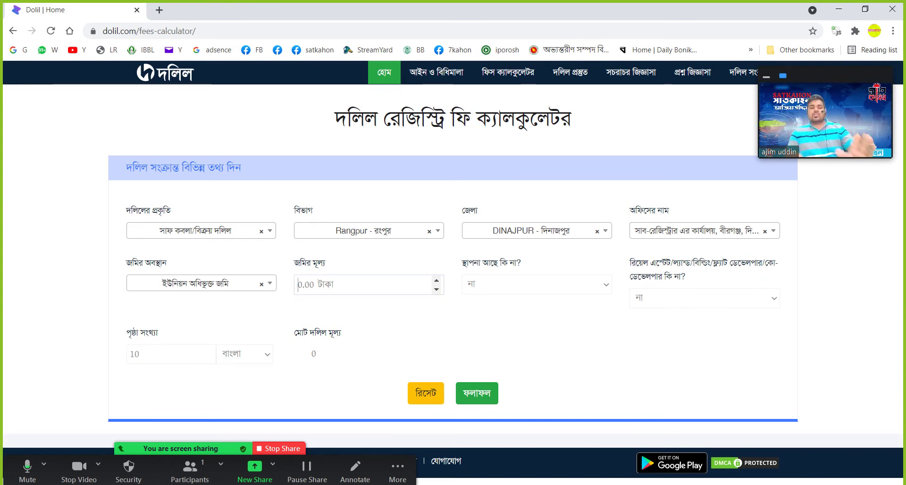
{"action": "type", "text": "100000"}
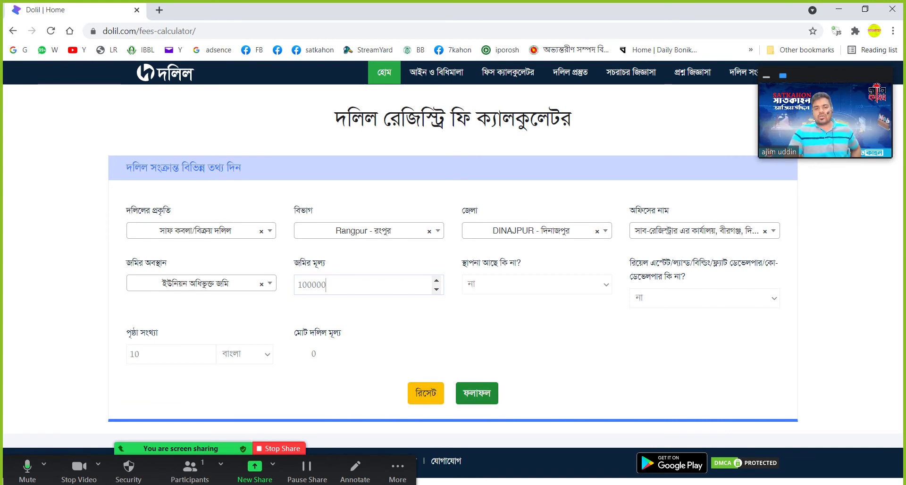
{"action": "left_click", "coordinate": [476, 393]}
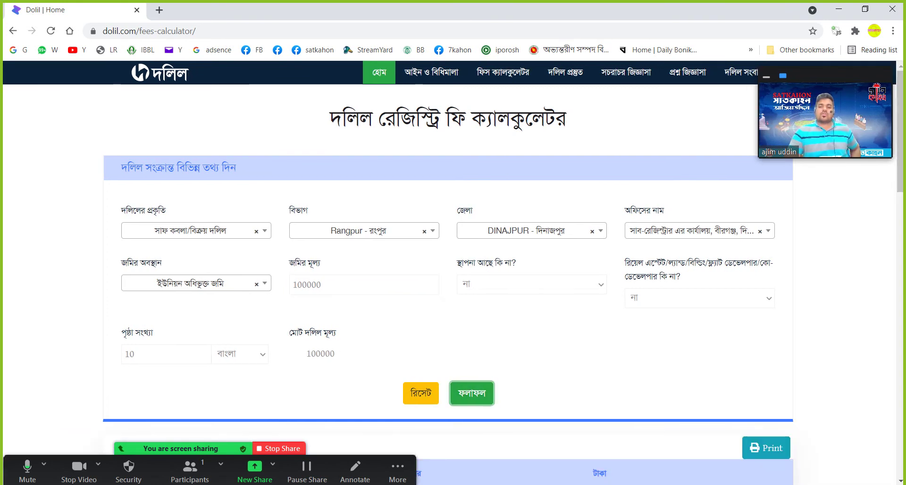
Examine the calculated fee table from রেজিস্ট্রেশন ফি down to মোট খরচ, including each fee's percentage and amount.
{"action": "scroll", "coordinate": [472, 283], "scroll_direction": "down", "scroll_amount": 6}
{"action": "scroll", "coordinate": [453, 273], "scroll_direction": "up", "scroll_amount": 4}
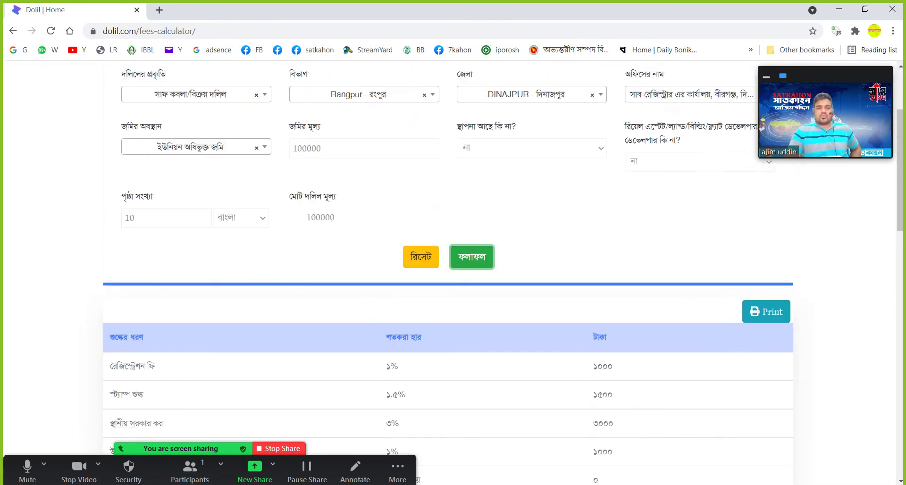
{"action": "scroll", "coordinate": [453, 274], "scroll_direction": "down", "scroll_amount": 3}
{"action": "scroll", "coordinate": [453, 273], "scroll_direction": "down", "scroll_amount": 1}
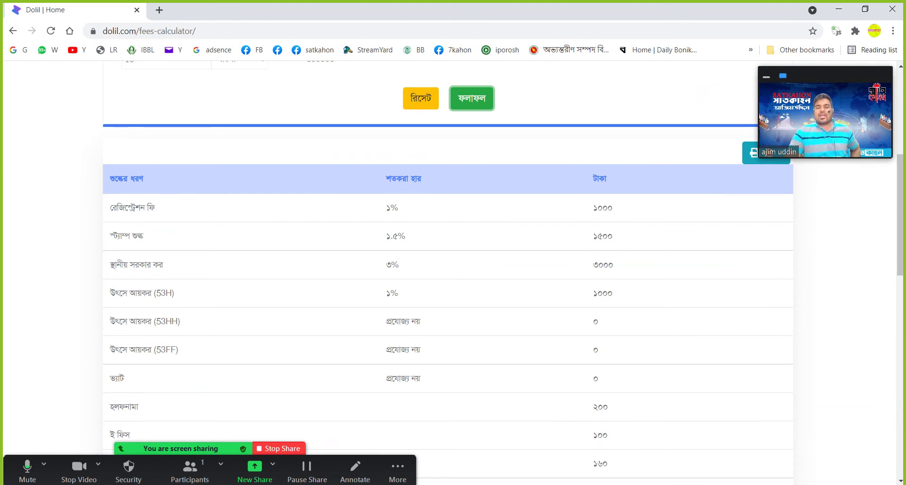
{"action": "scroll", "coordinate": [448, 264], "scroll_direction": "down", "scroll_amount": 4}
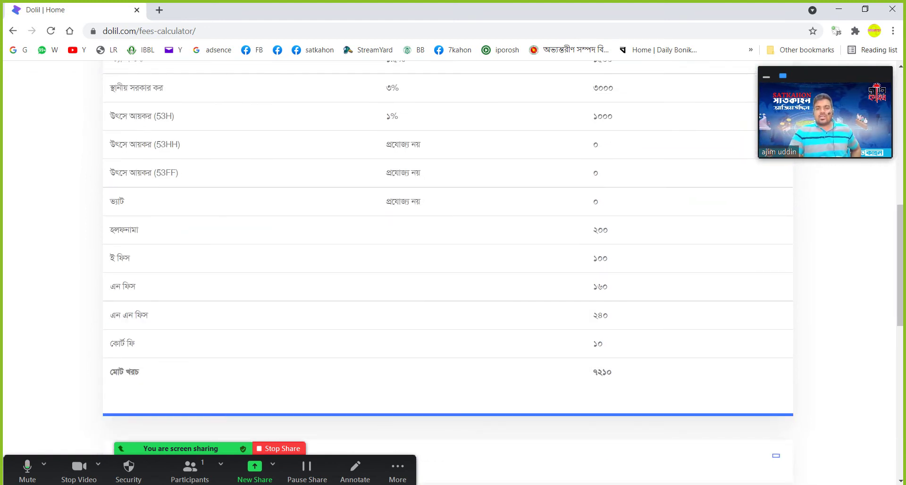
{"action": "scroll", "coordinate": [448, 274], "scroll_direction": "down", "scroll_amount": 3}
{"action": "scroll", "coordinate": [449, 274], "scroll_direction": "up", "scroll_amount": 6}
{"action": "scroll", "coordinate": [448, 274], "scroll_direction": "up", "scroll_amount": 7}
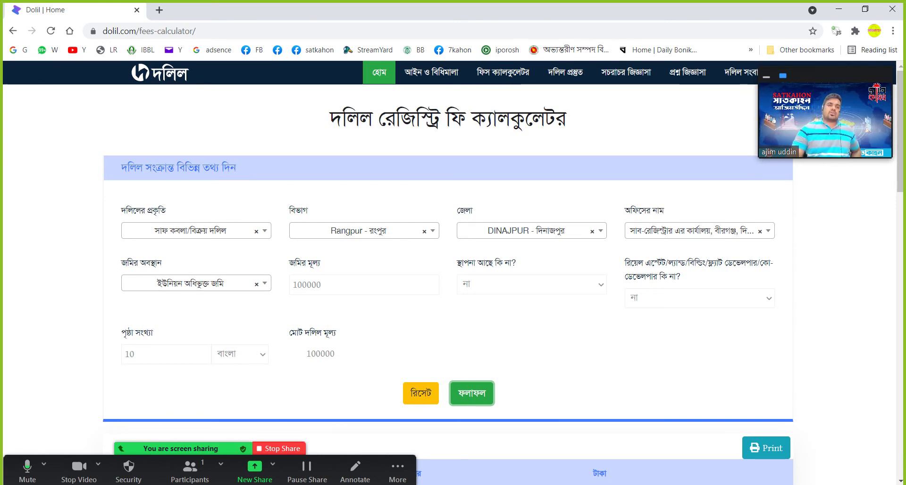
Search Google in a new tab for দলিলের ফিস ক্যালকুলেটর, using the earlier search suggestion.
{"action": "left_click", "coordinate": [159, 10]}
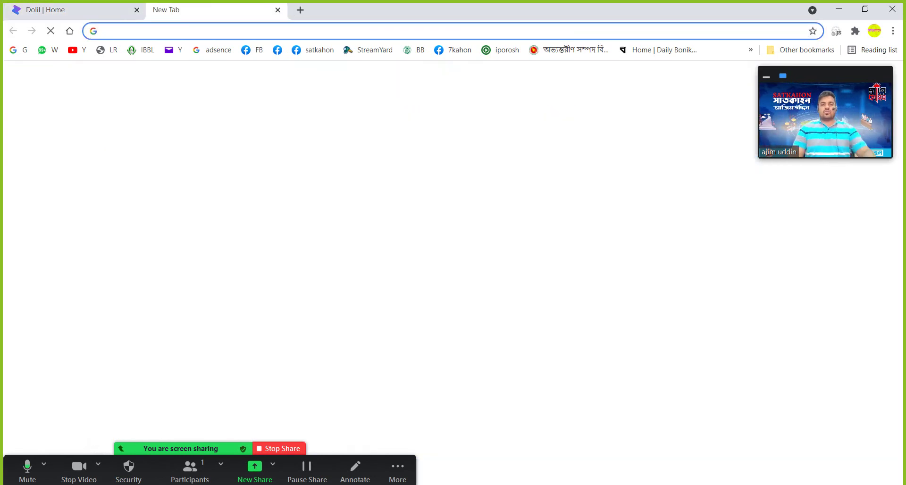
{"action": "left_click", "coordinate": [318, 246]}
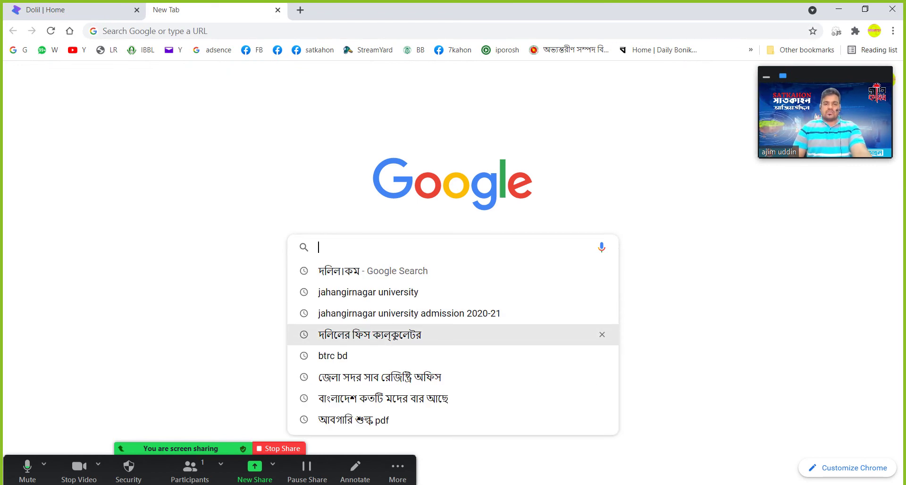
{"action": "left_click", "coordinate": [369, 335]}
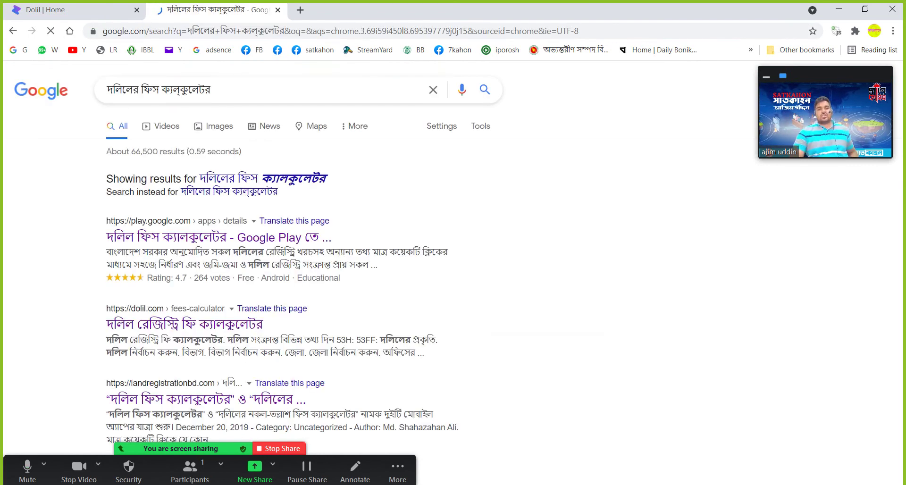